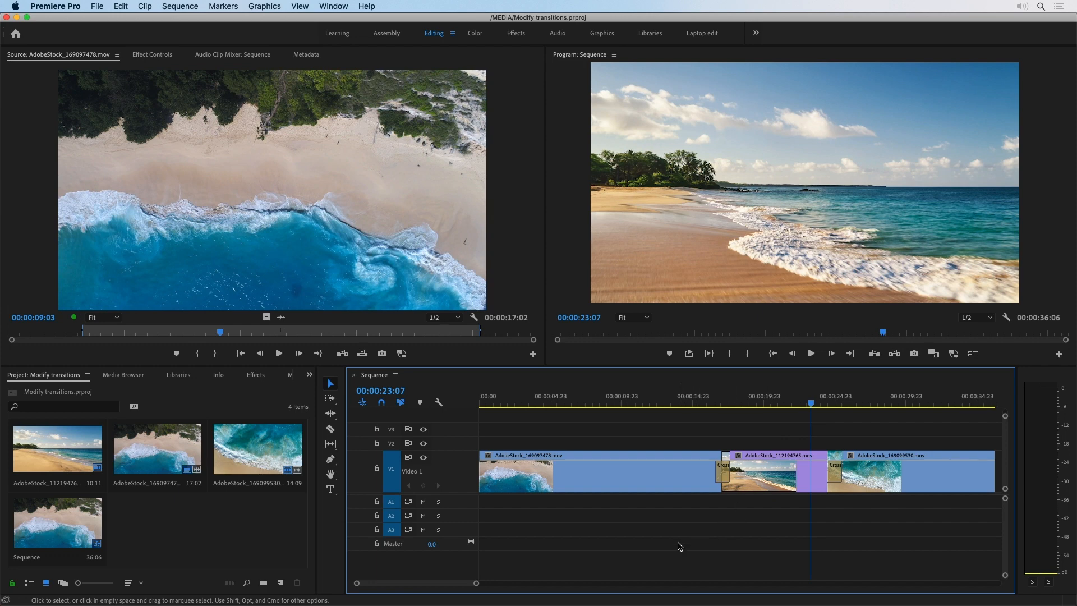
Select each of the three clips in the sequence in turn to inspect them.
click(665, 473)
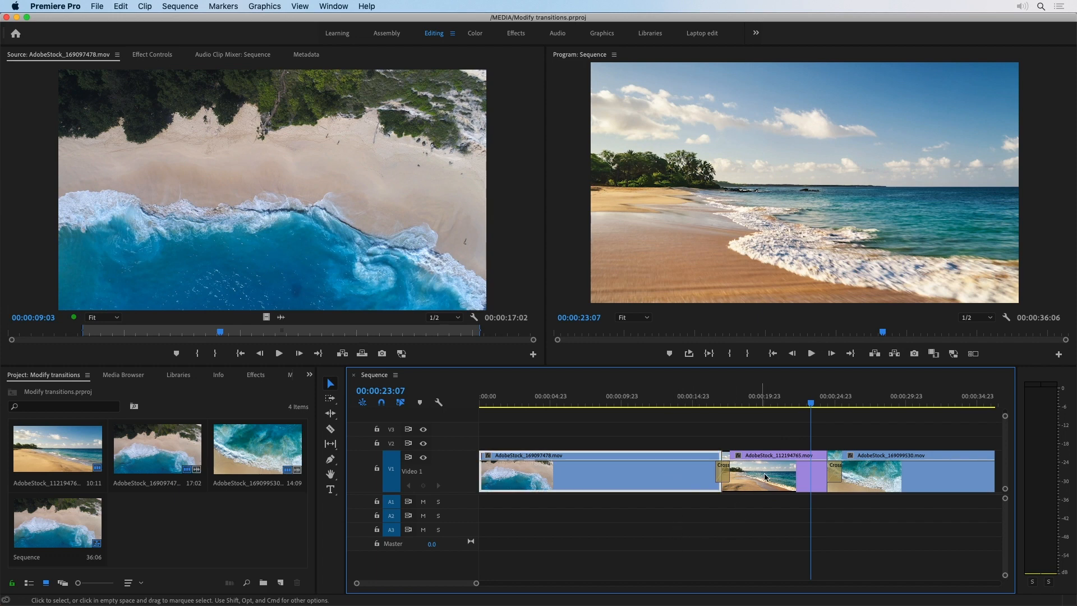
click(781, 476)
click(880, 469)
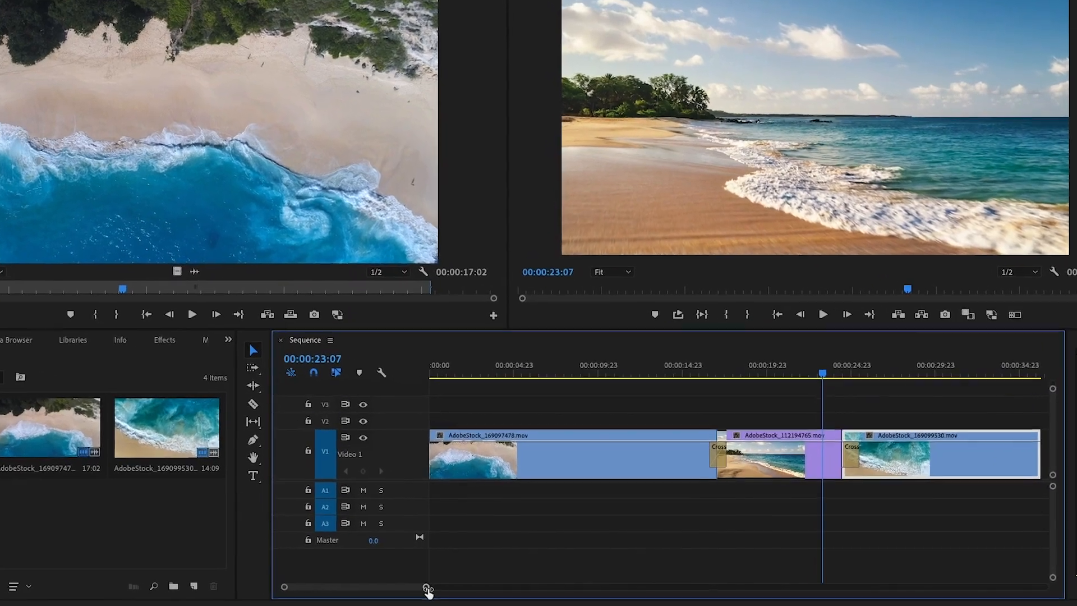
Shift the Cross Dissolve between the first two clips slightly earlier along the cut.
drag(427, 588, 338, 588)
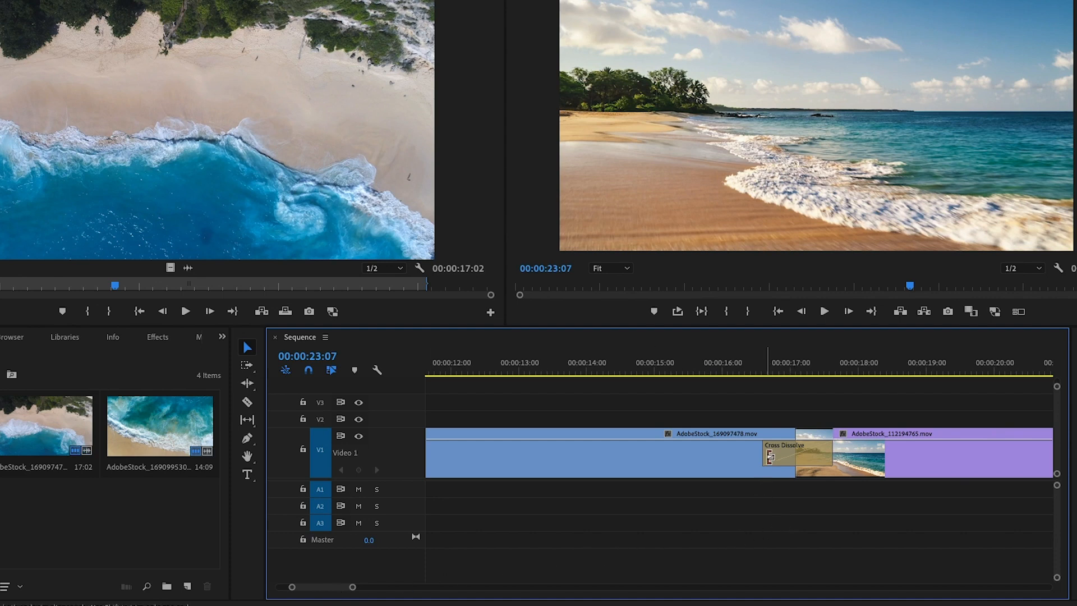
mouse_move(779, 460)
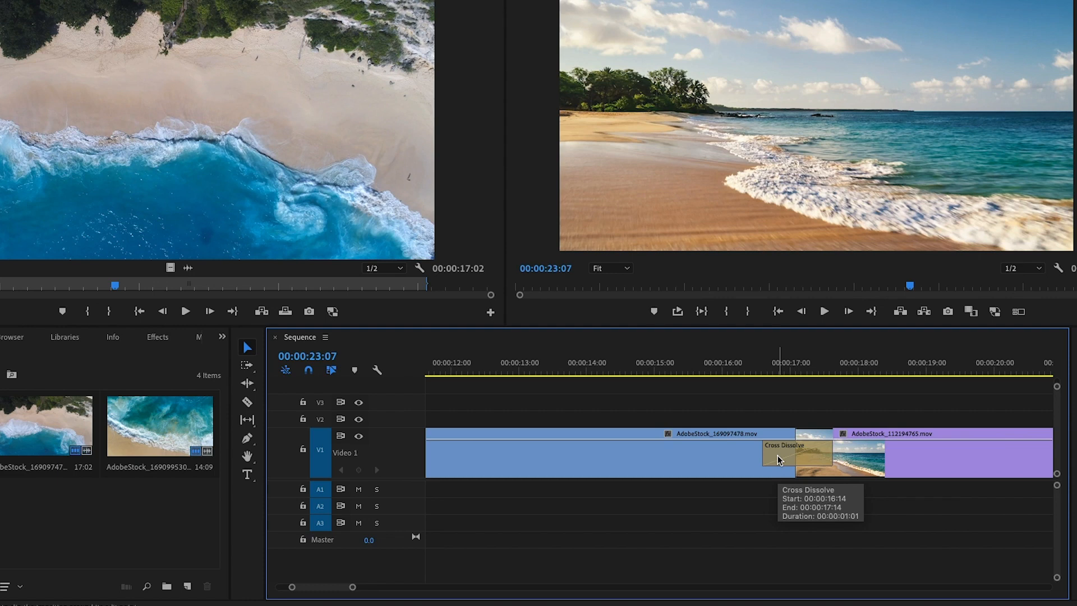
drag(779, 460, 793, 507)
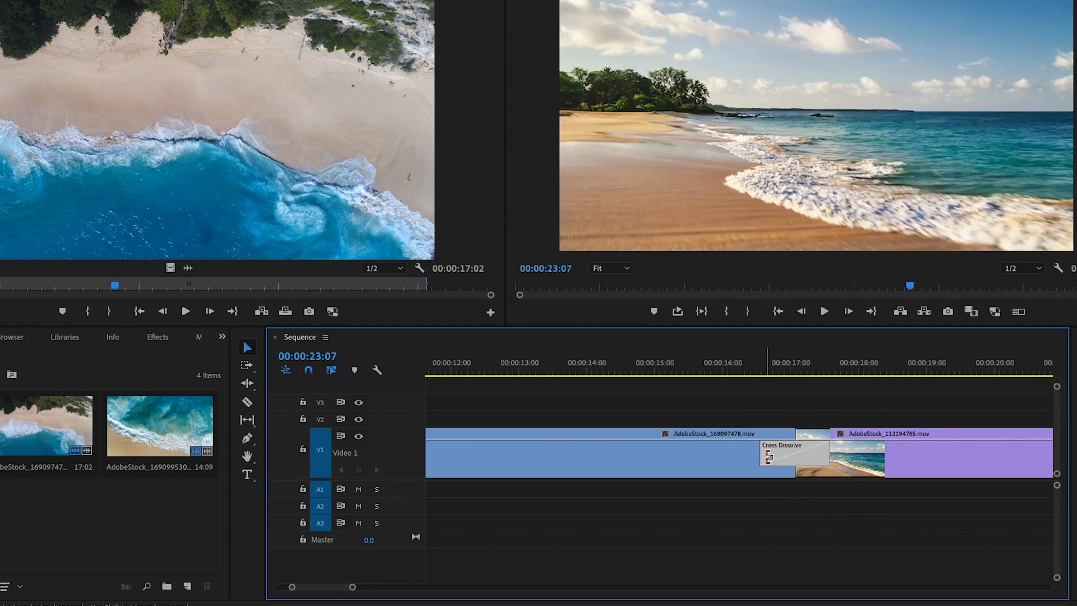
Lengthen the Cross Dissolve by extending its start edge further into the first clip.
mouse_move(769, 457)
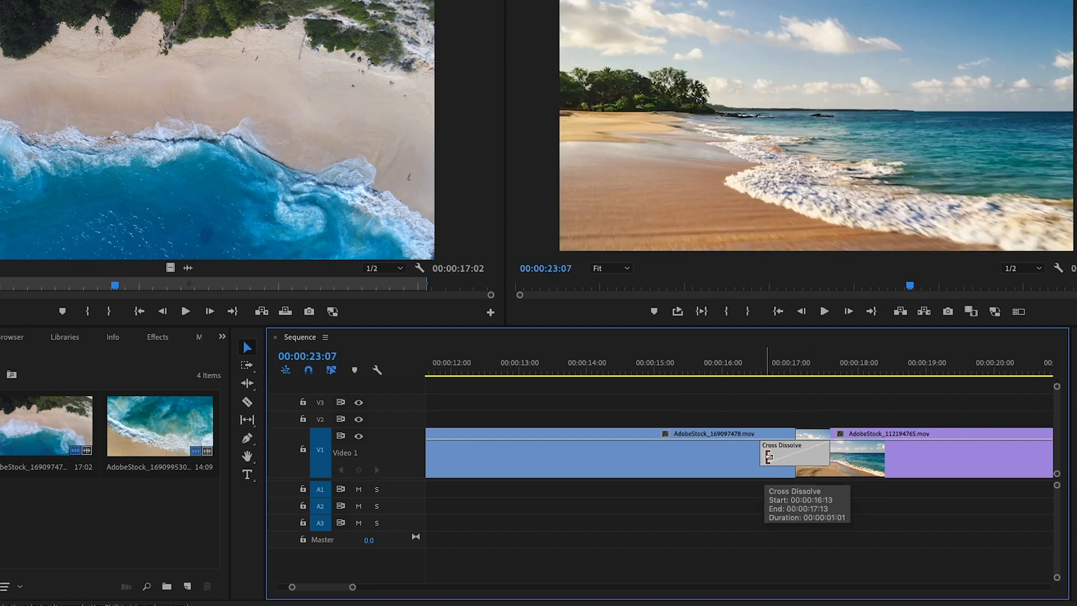
drag(768, 457, 751, 459)
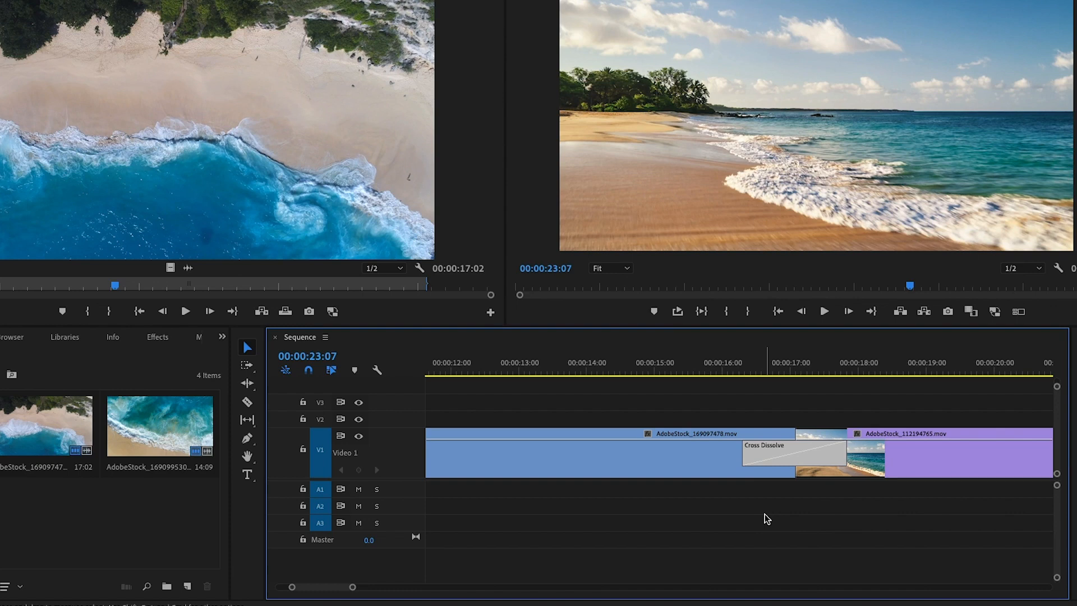
mouse_move(750, 452)
mouse_down()
mouse_move(779, 456)
mouse_move(748, 459)
mouse_up()
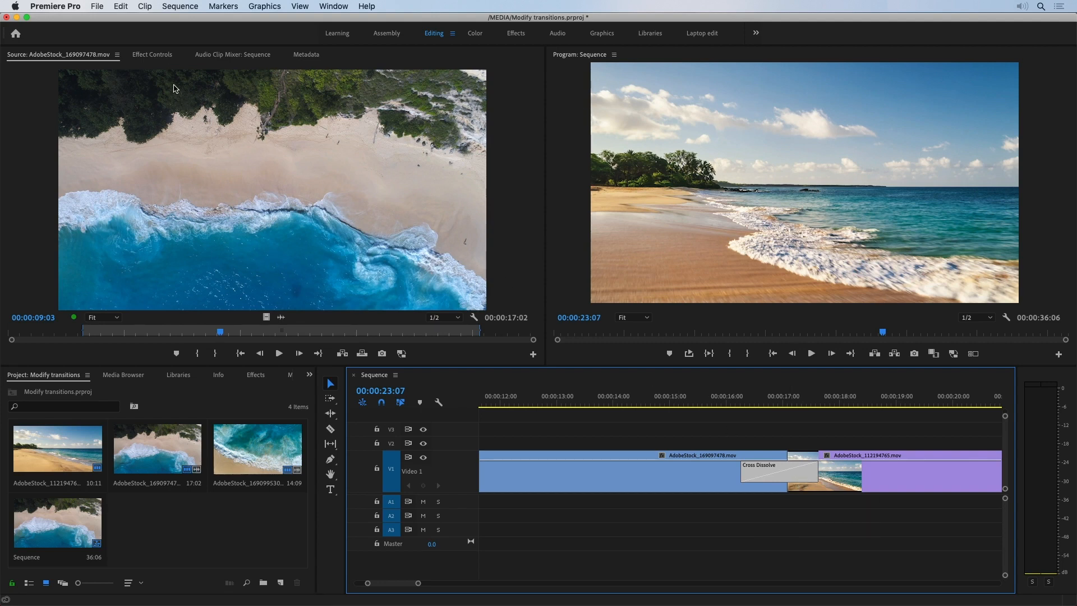
Open the transition's Effect Controls, turn on Show Actual Sources, and review the Alignment options.
click(152, 55)
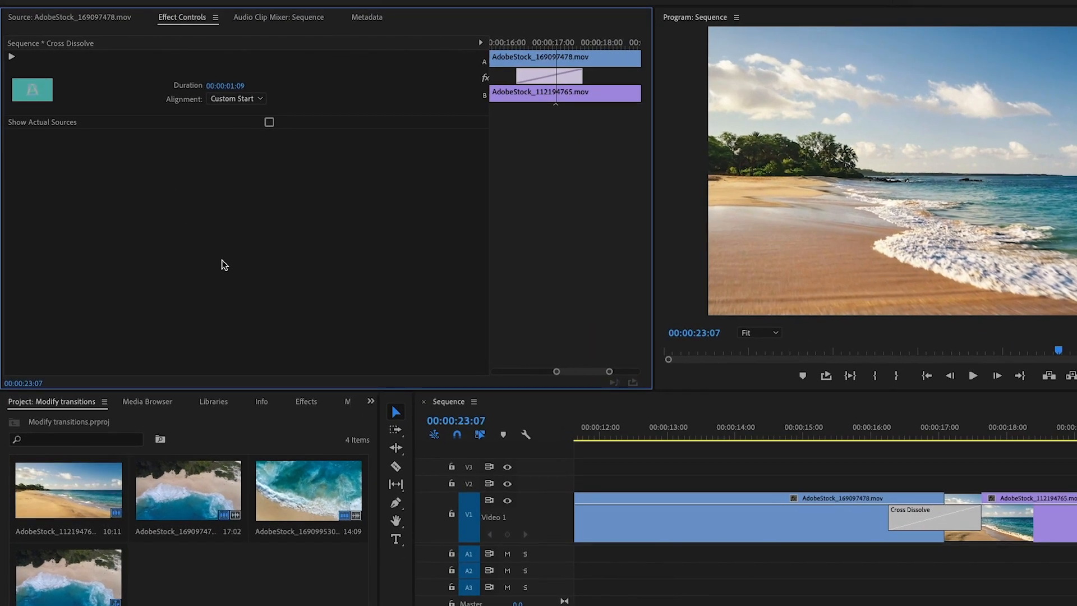
click(269, 123)
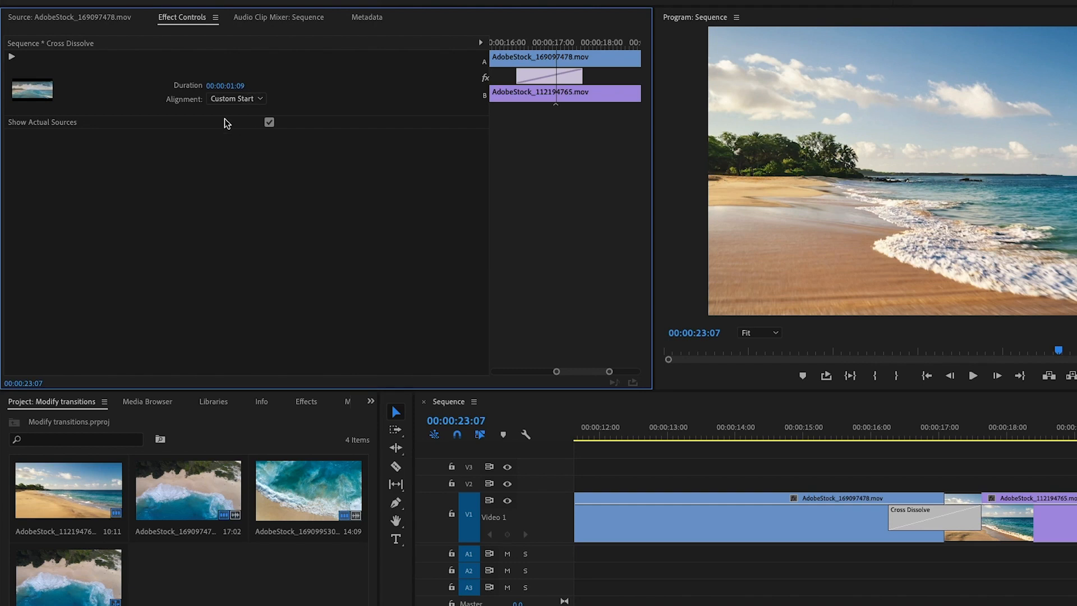
click(247, 100)
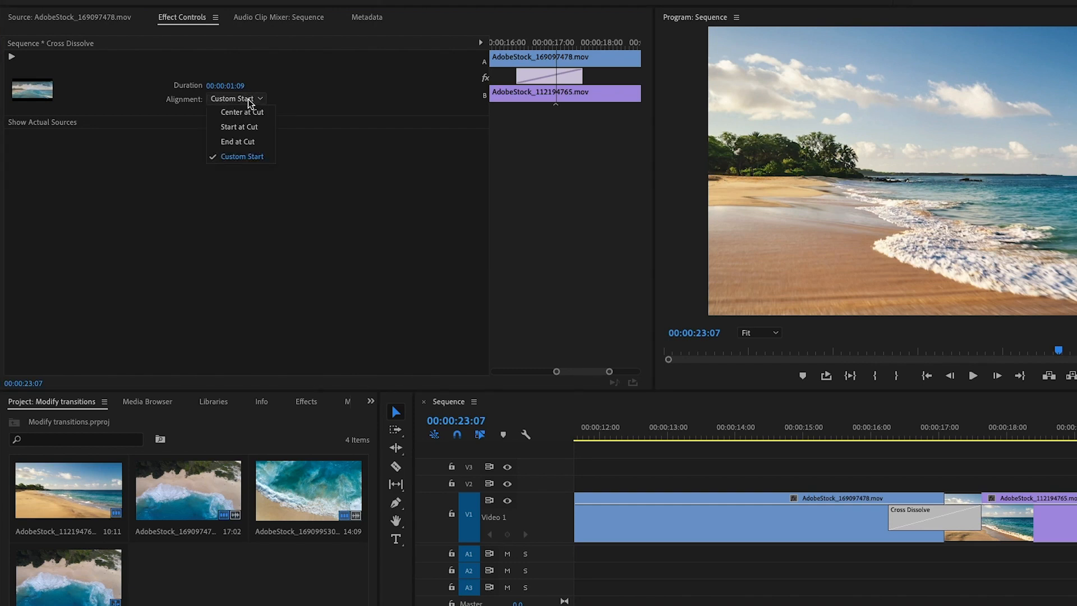
click(335, 178)
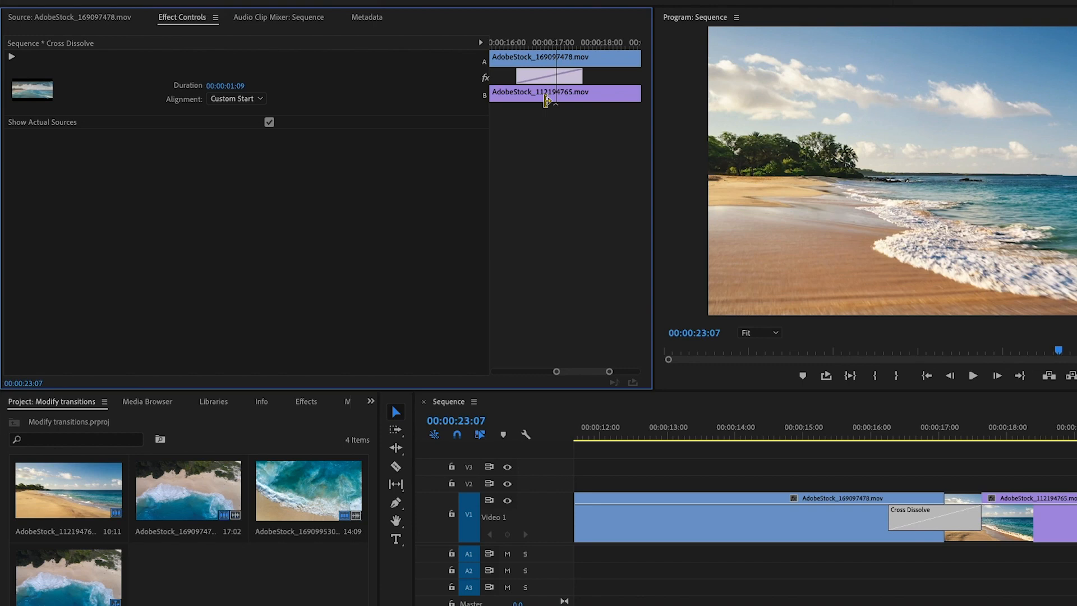
Resize the Cross Dissolve's edges in the Effect Controls timeline to a duration of 00:00:03:12.
drag(581, 77, 668, 79)
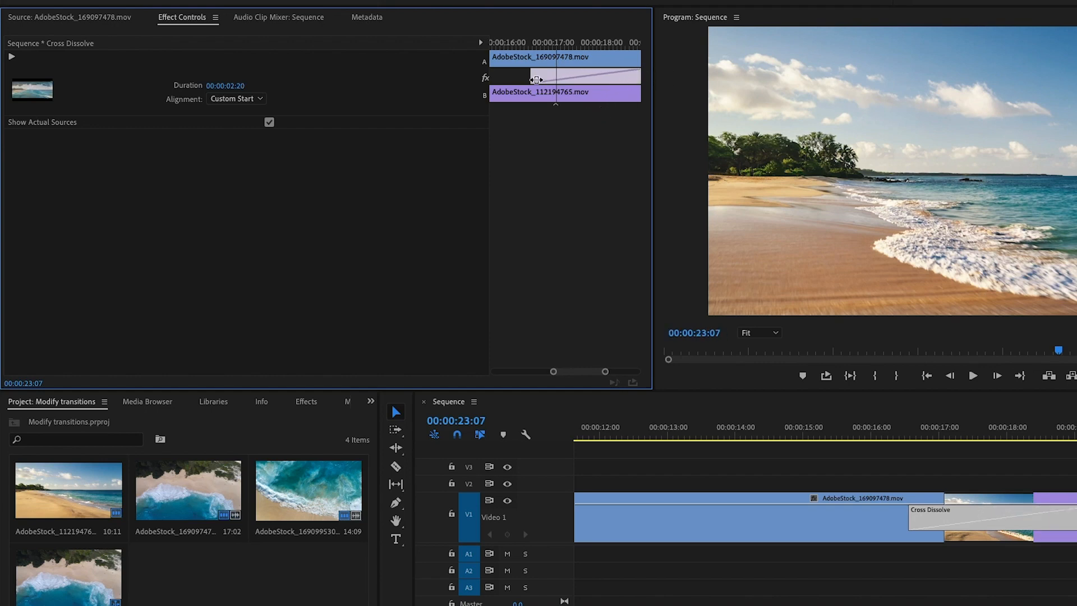
drag(533, 75, 435, 67)
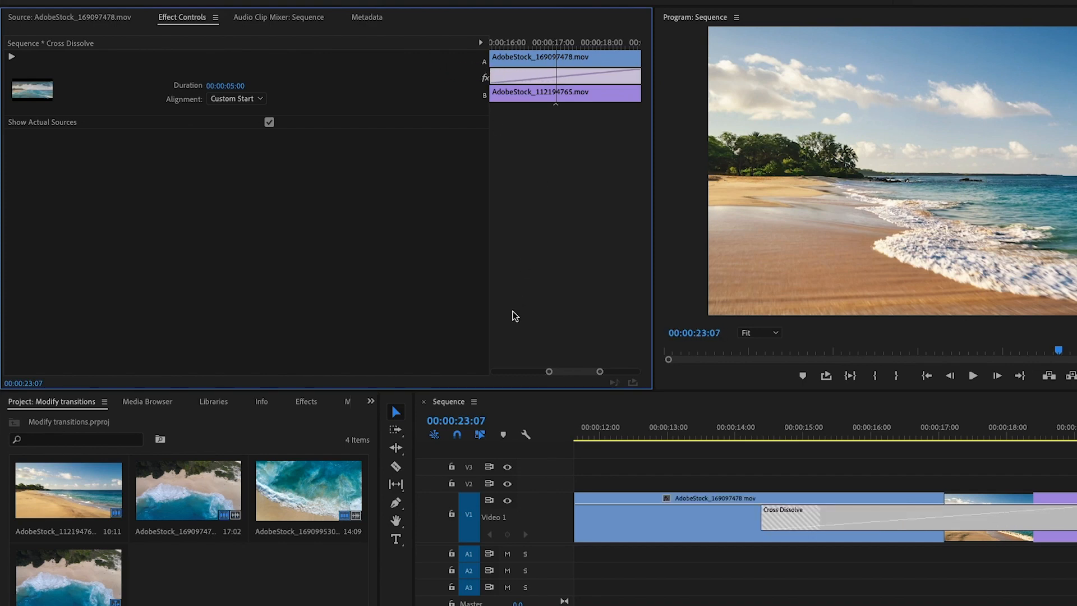
drag(550, 373, 533, 372)
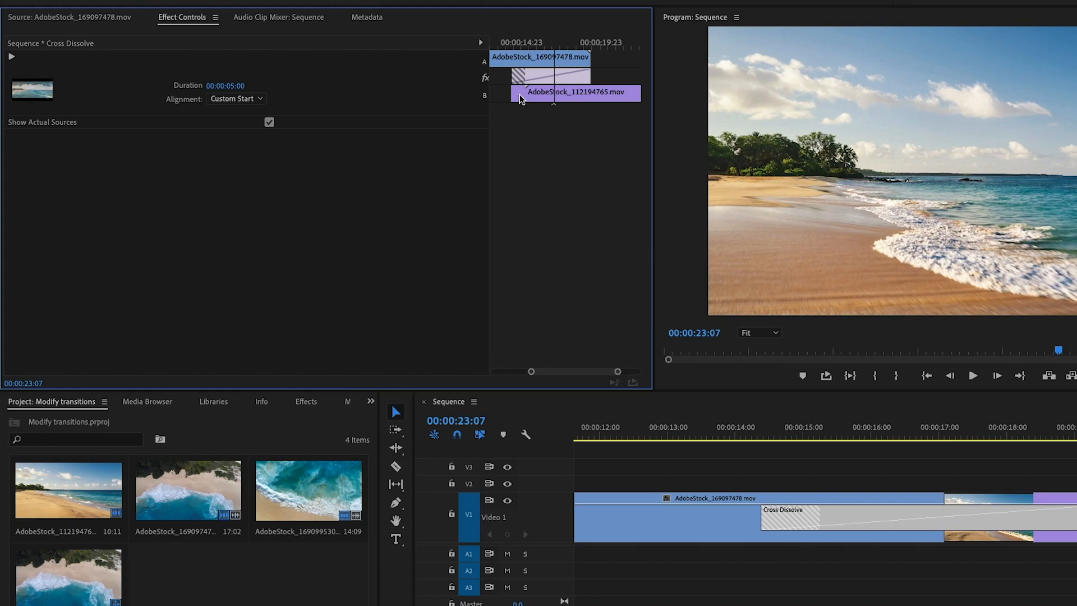
drag(512, 94, 532, 95)
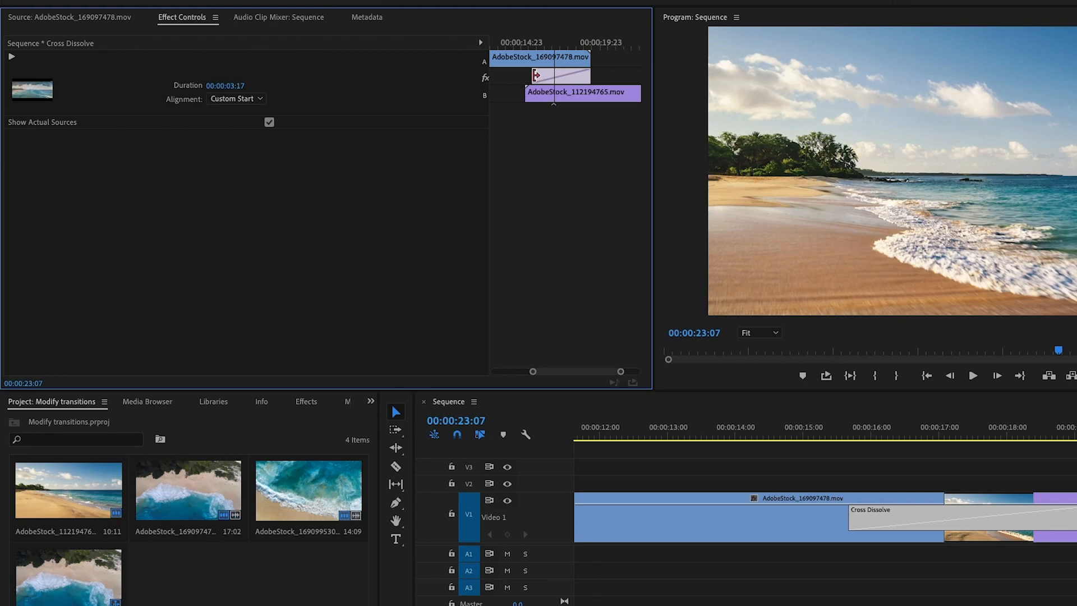
mouse_move(536, 75)
mouse_down()
mouse_move(516, 76)
mouse_move(540, 75)
mouse_up()
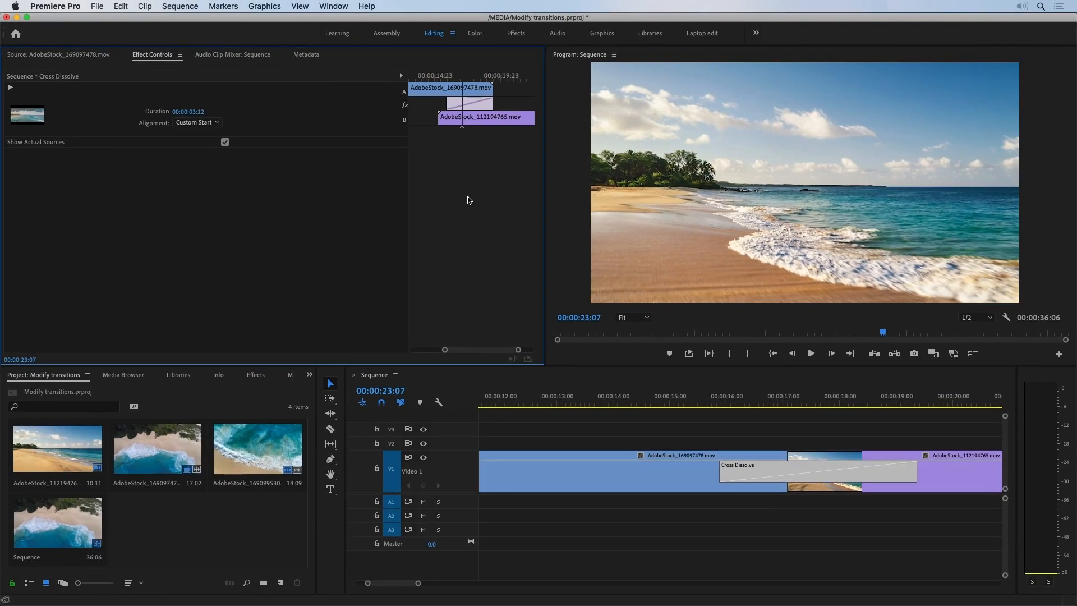
Try switching the video transition default duration unit to Seconds in Timeline preferences, cancelling the dialog.
click(72, 7)
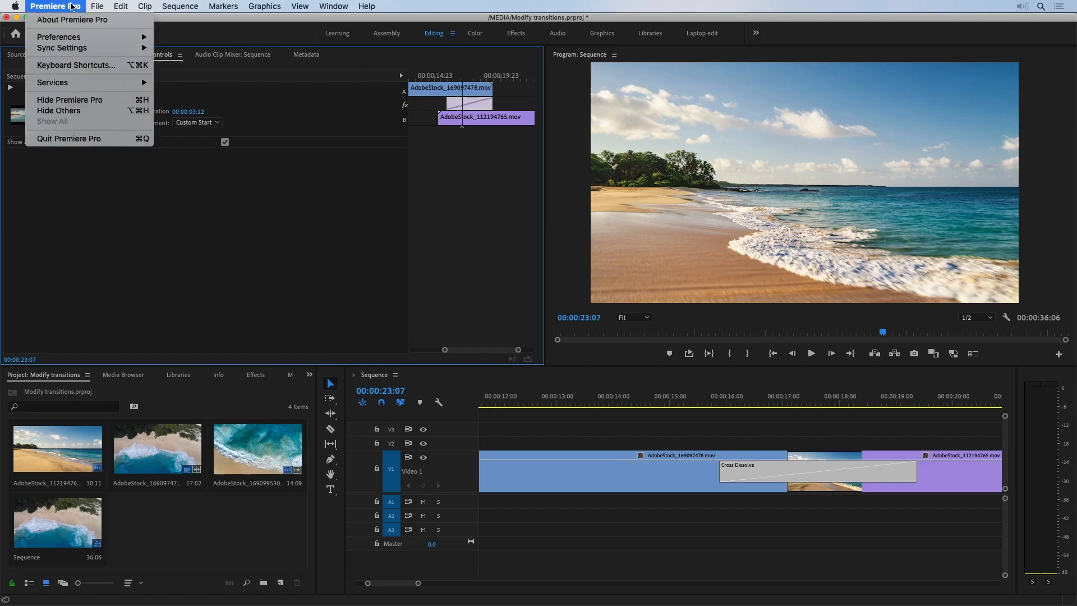
mouse_move(84, 38)
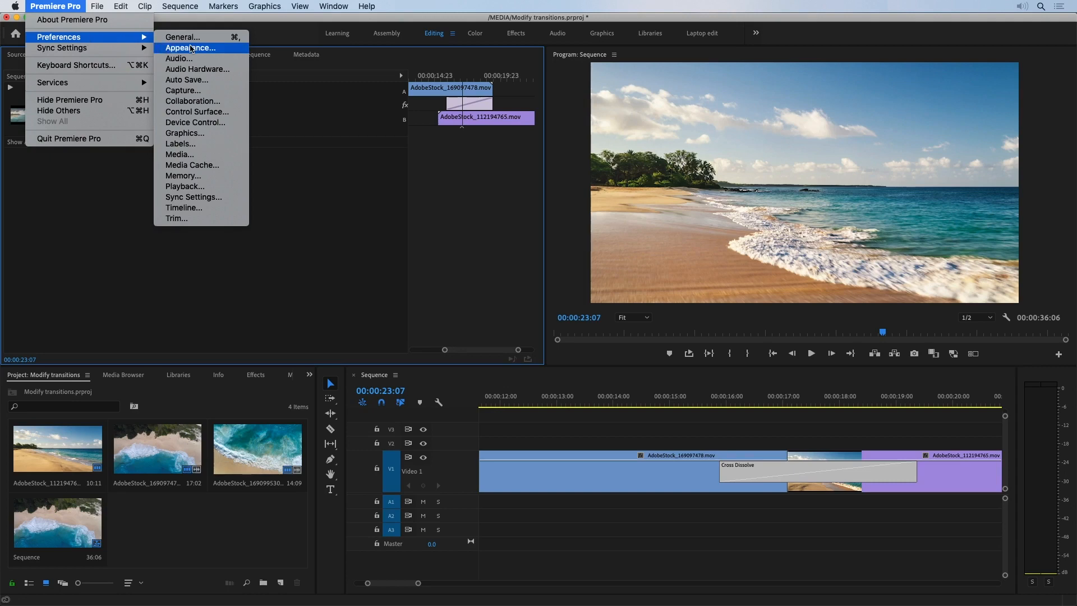
click(201, 207)
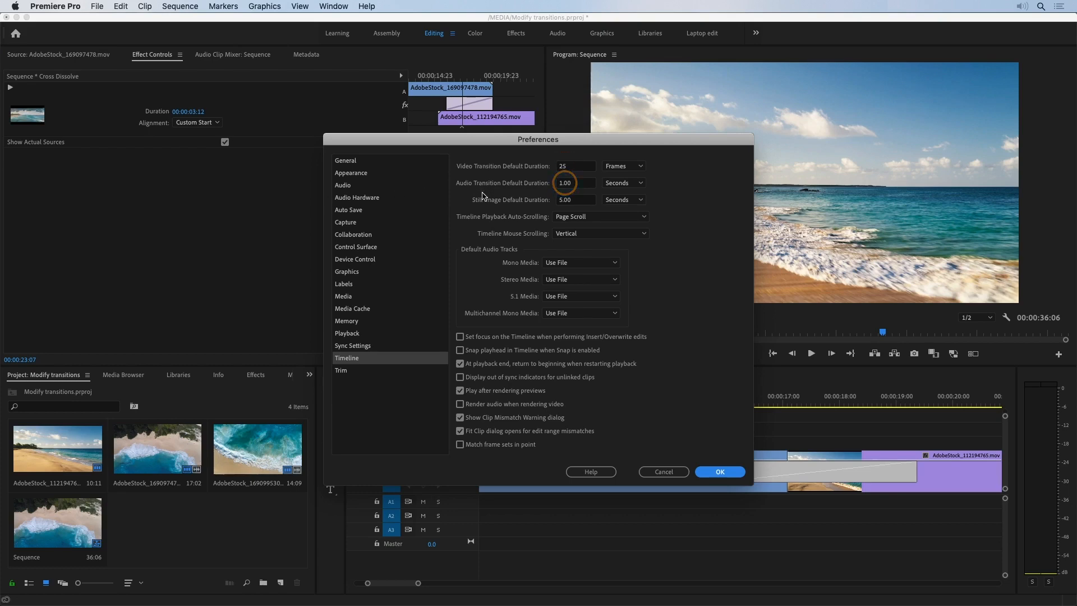
click(623, 167)
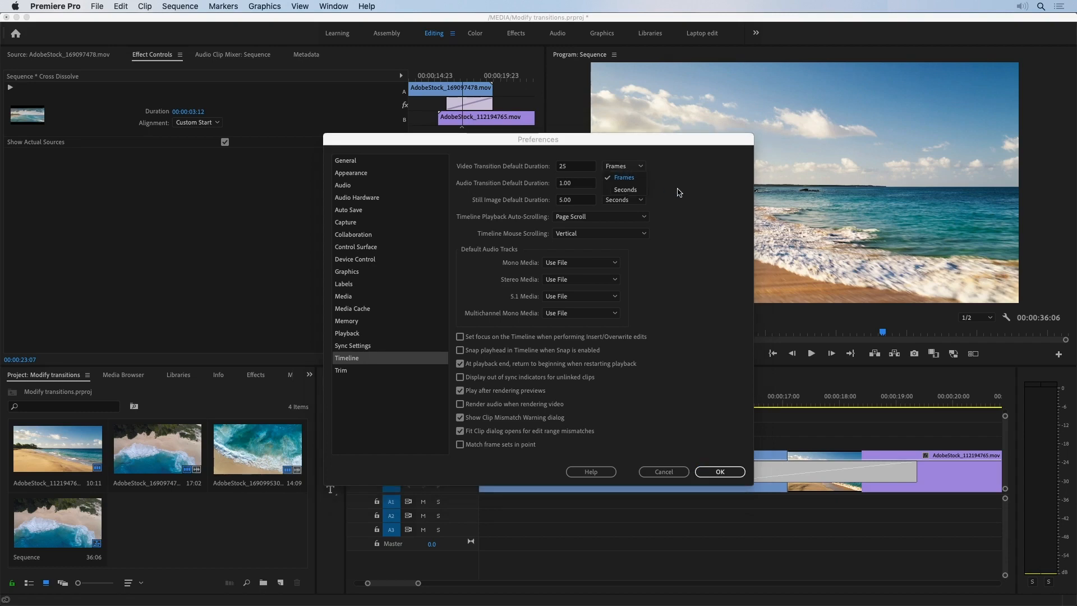
click(632, 193)
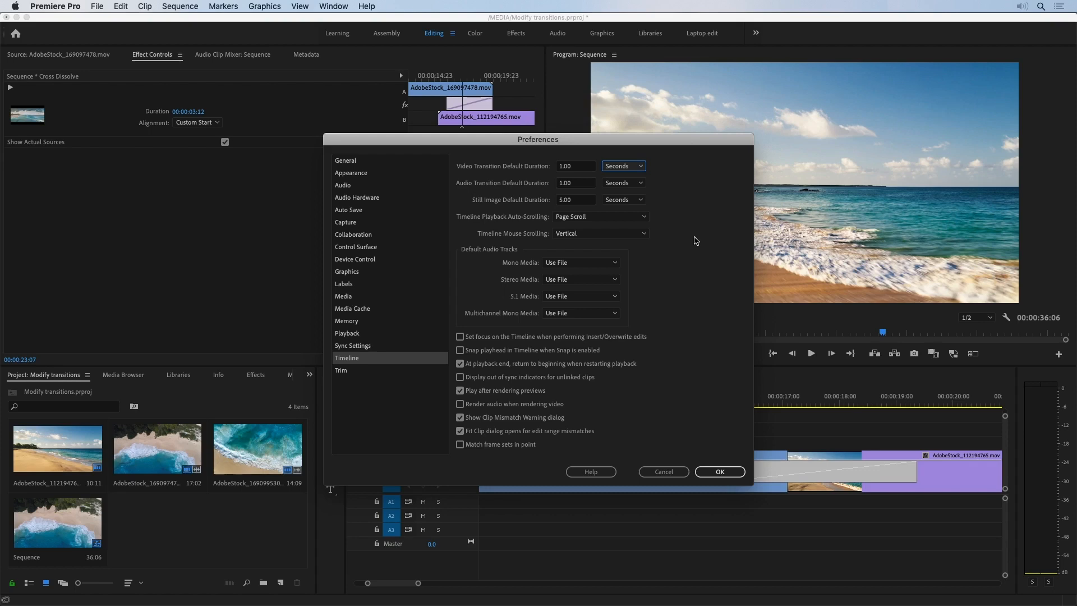
click(667, 474)
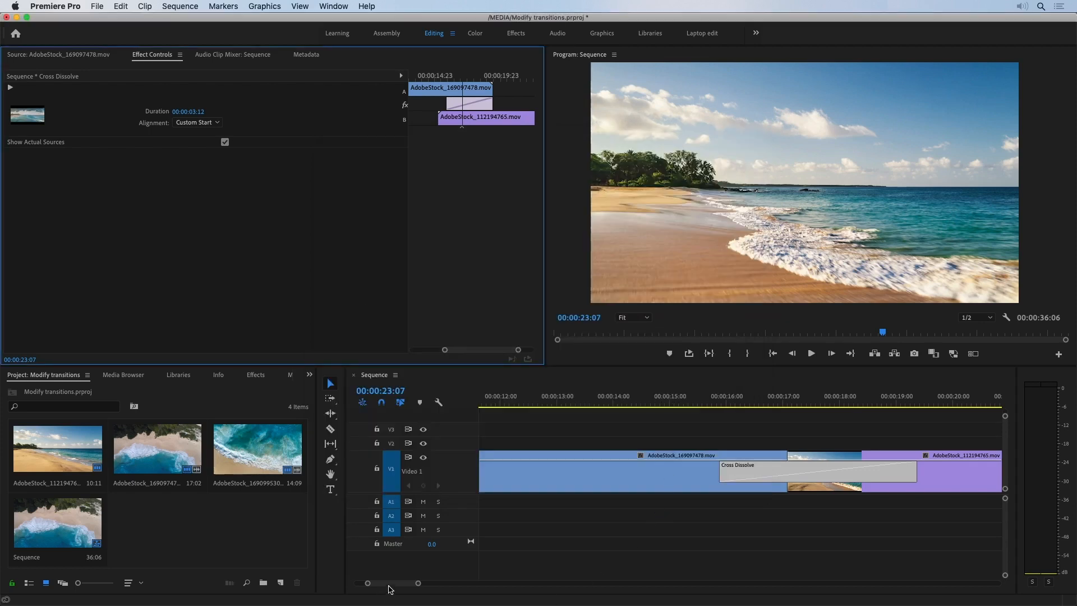
Play the second transition and shorten that Cross Dissolve to 00:00:00:17.
drag(390, 585, 398, 588)
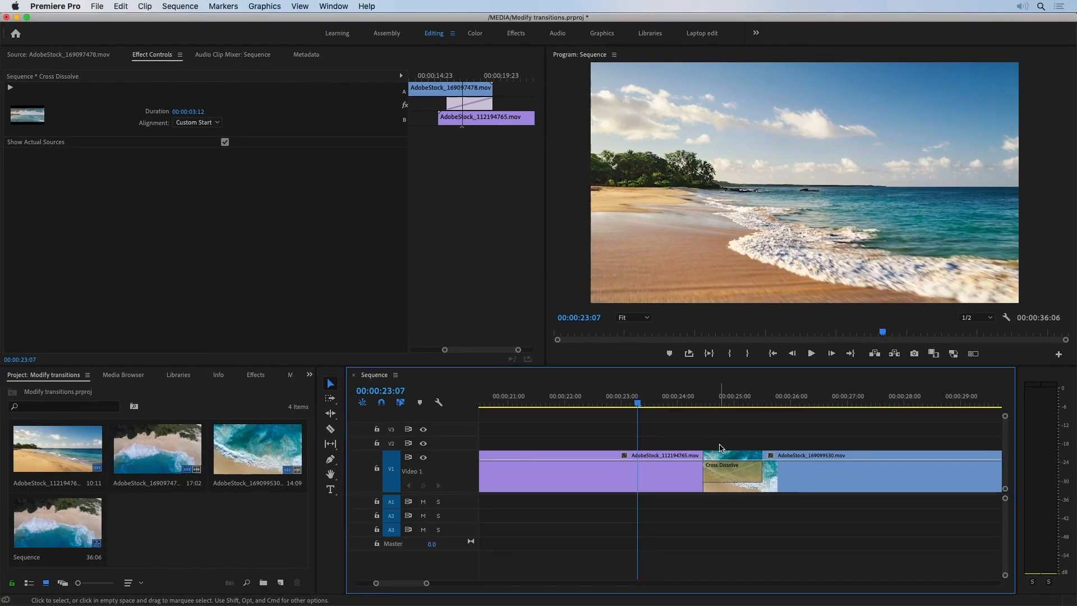
click(811, 353)
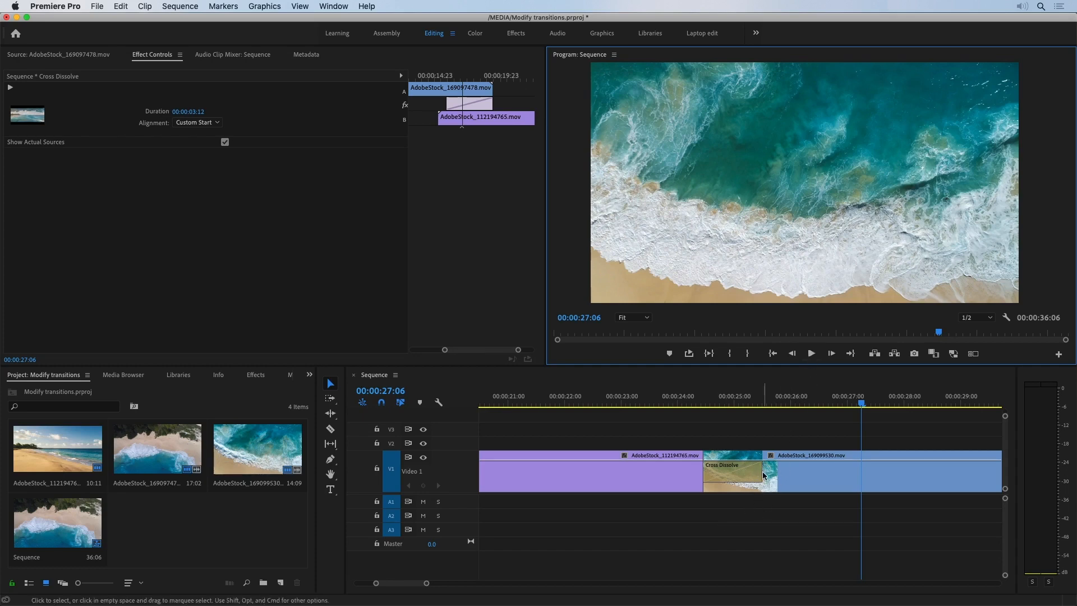
drag(762, 471, 743, 472)
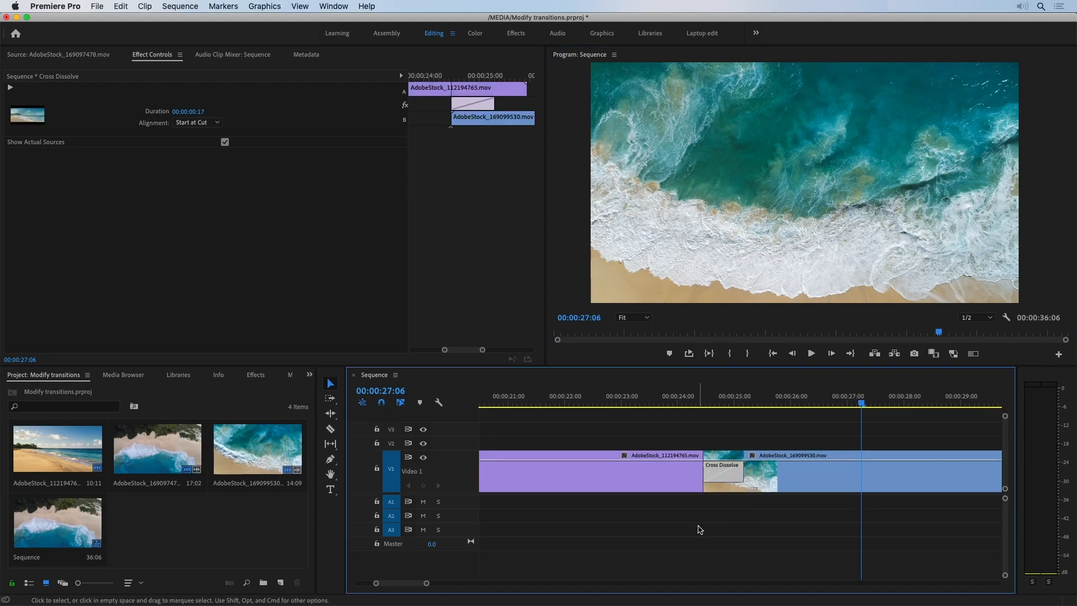
Replace the Cross Dissolve between the second and third clips with the Wipe transition from Video Transitions.
click(262, 375)
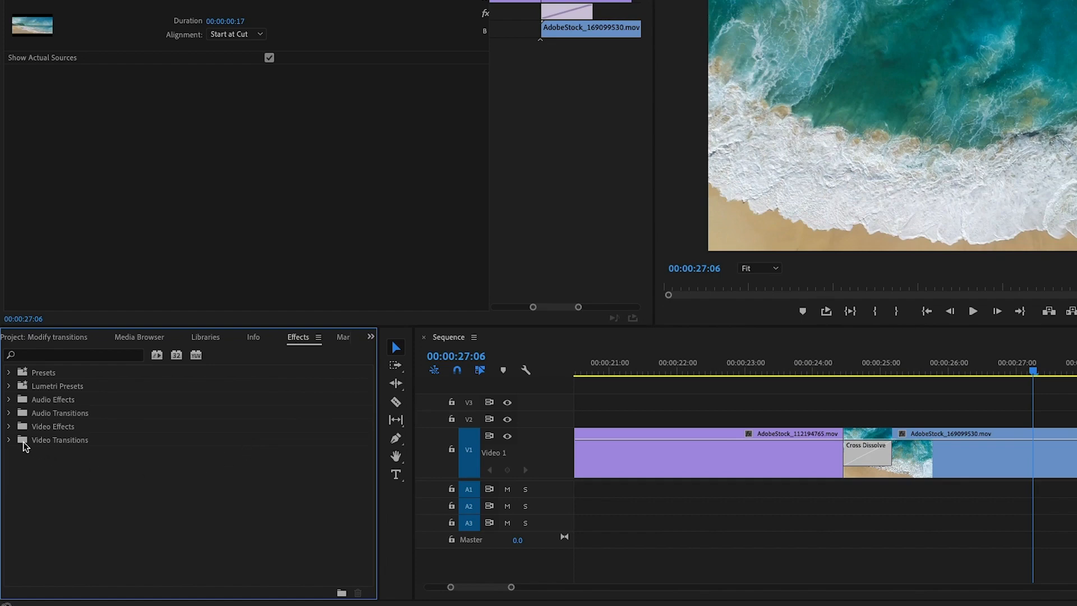
click(9, 441)
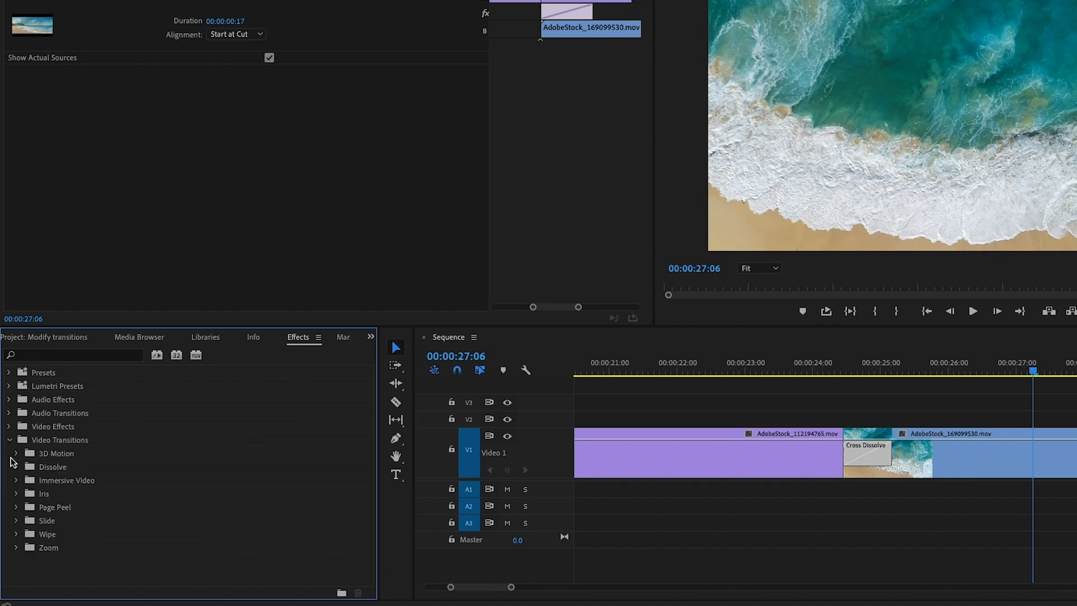
click(16, 535)
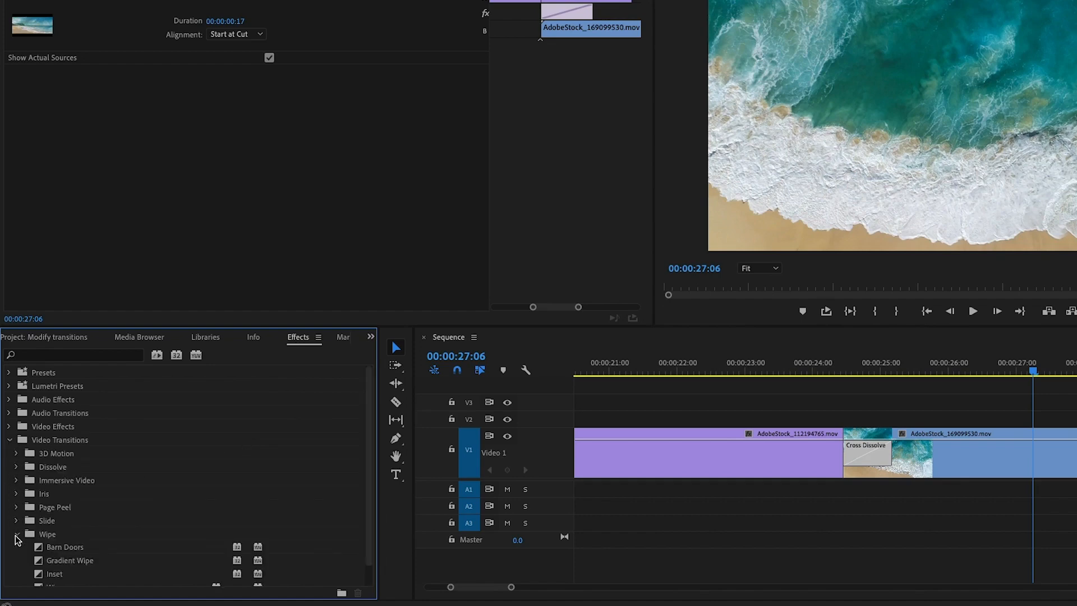
scroll(142, 548, down, 2)
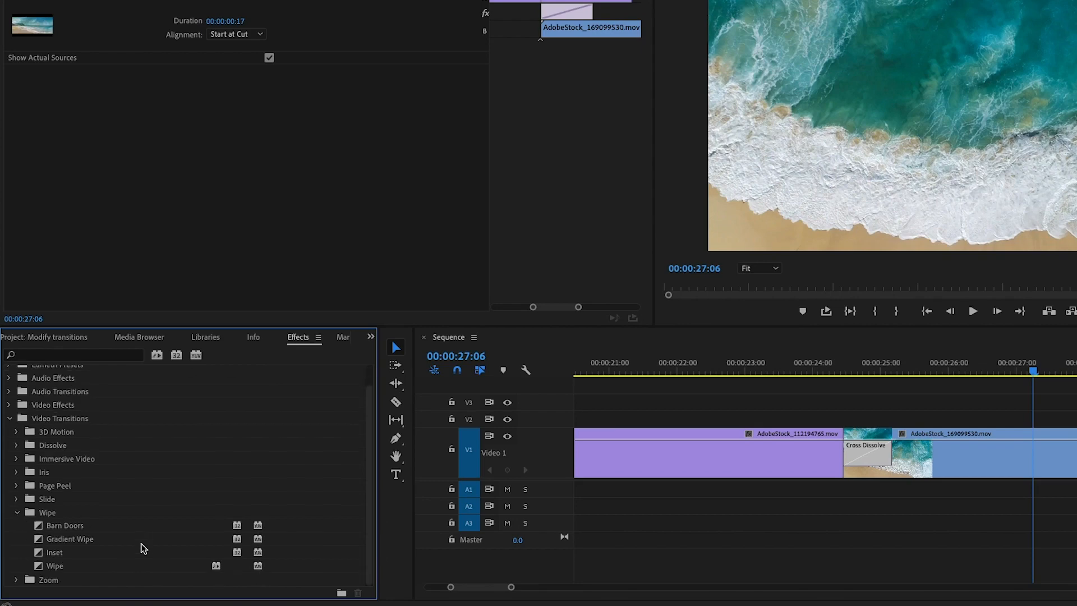
drag(45, 566, 871, 461)
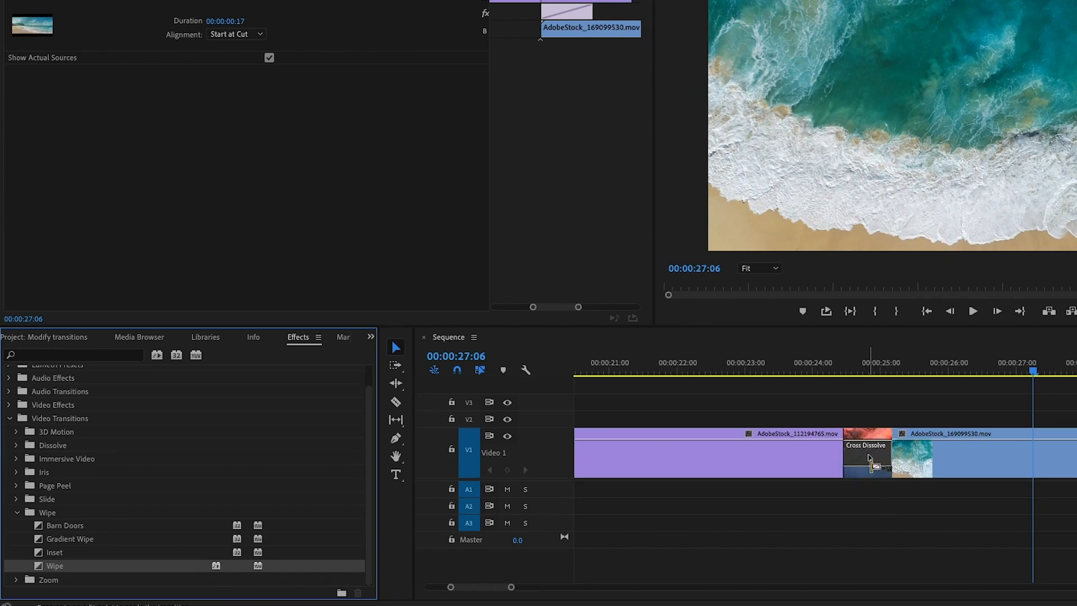
drag(871, 461, 871, 461)
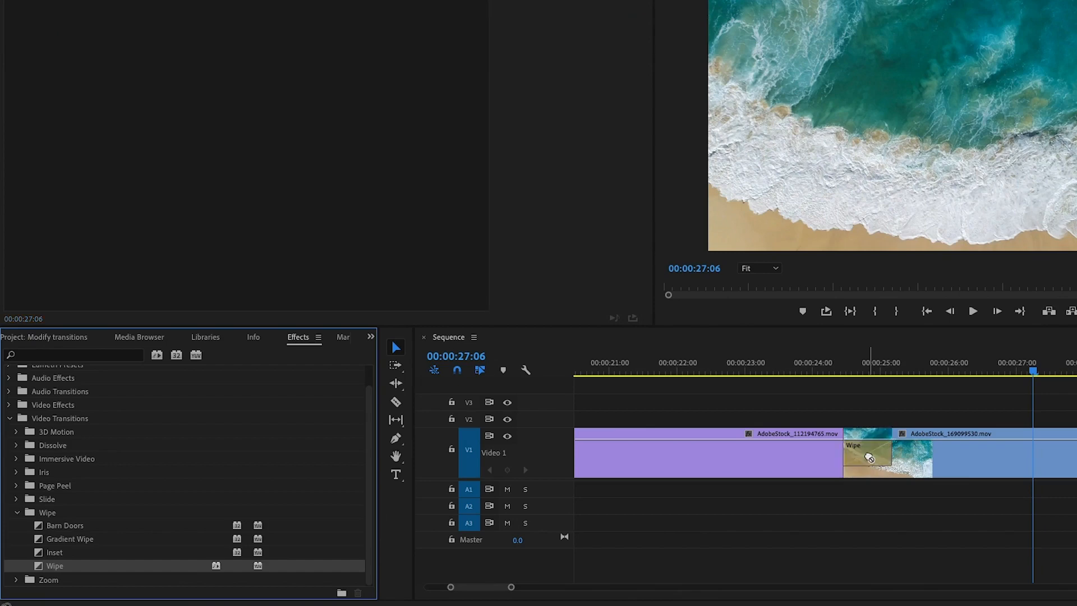